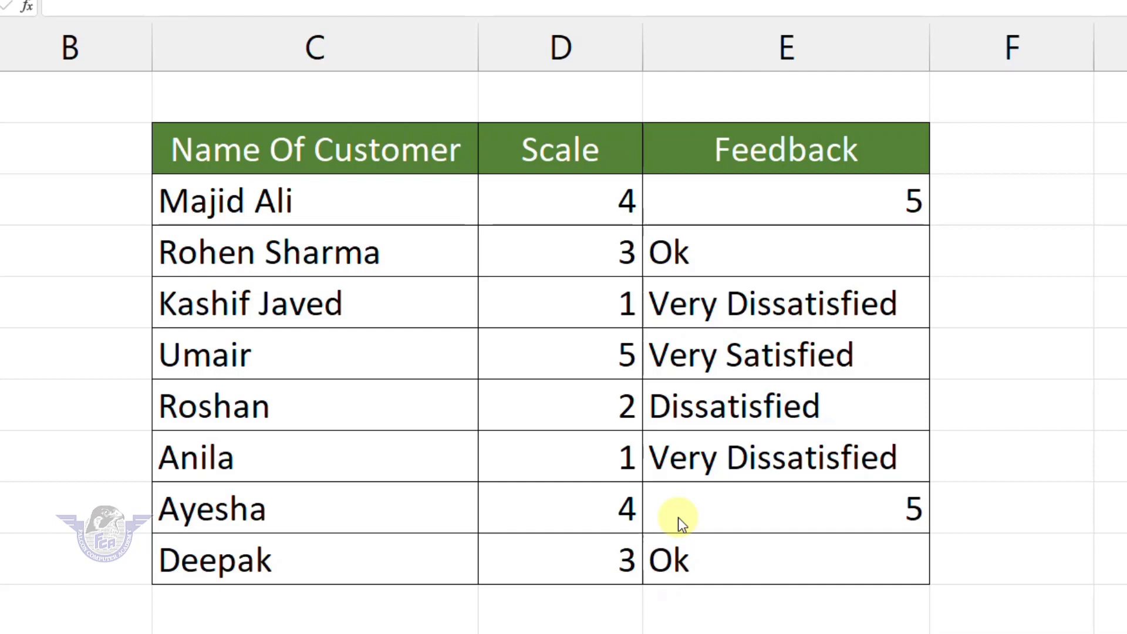
Inspect the SWITCH formulas in Feedback cells E5, E3 and E6 without changing them.
{"action": "left_click", "coordinate": [786, 314]}
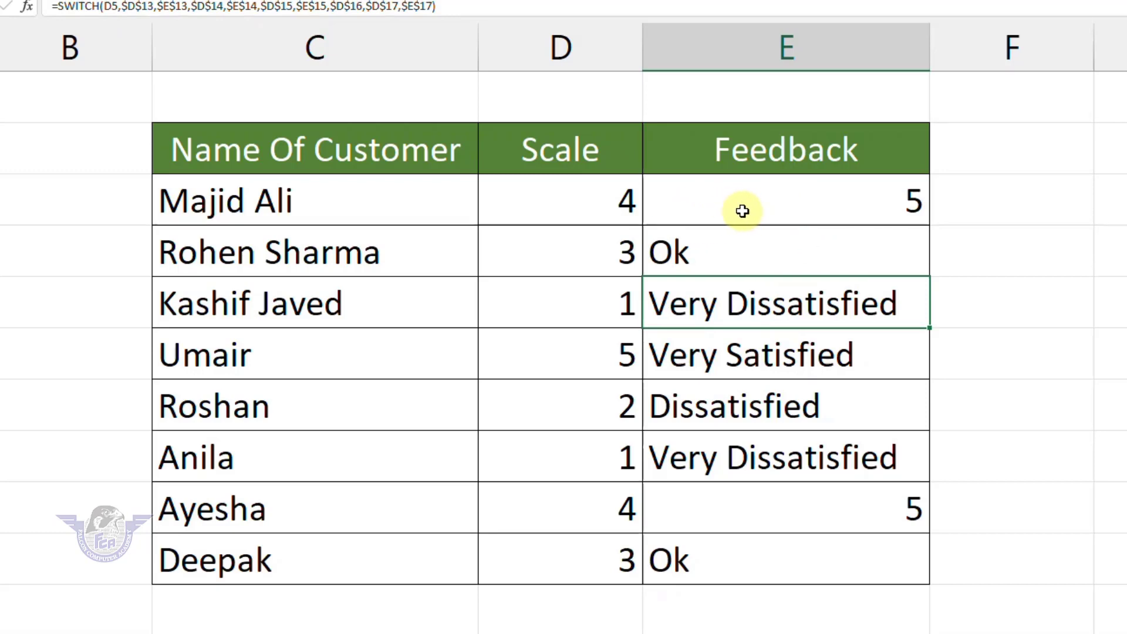
{"action": "double_click", "coordinate": [744, 210]}
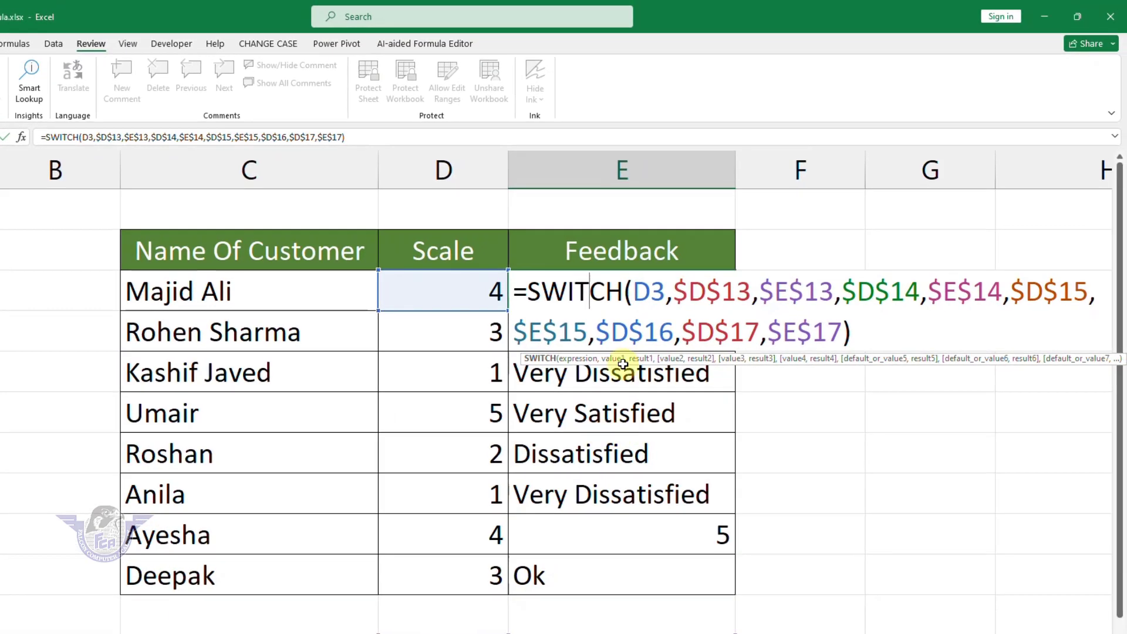
{"action": "left_click", "coordinate": [729, 398]}
{"action": "double_click", "coordinate": [672, 416]}
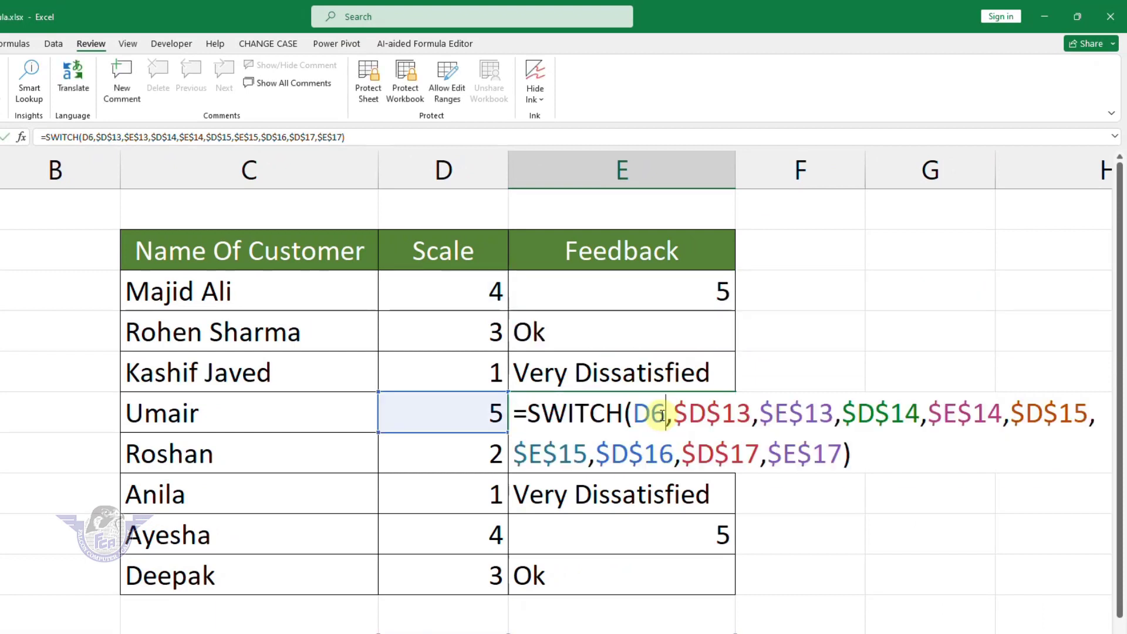
{"action": "left_click", "coordinate": [617, 499]}
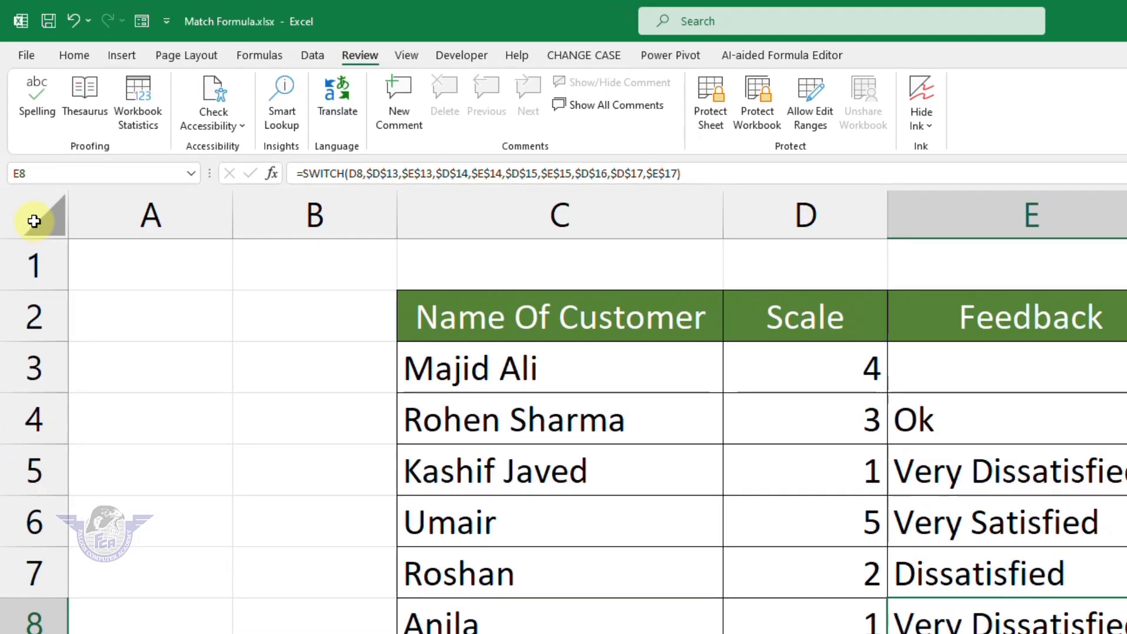
Select the whole sheet and untick Locked in Format Cells > Protection.
{"action": "left_click", "coordinate": [33, 221]}
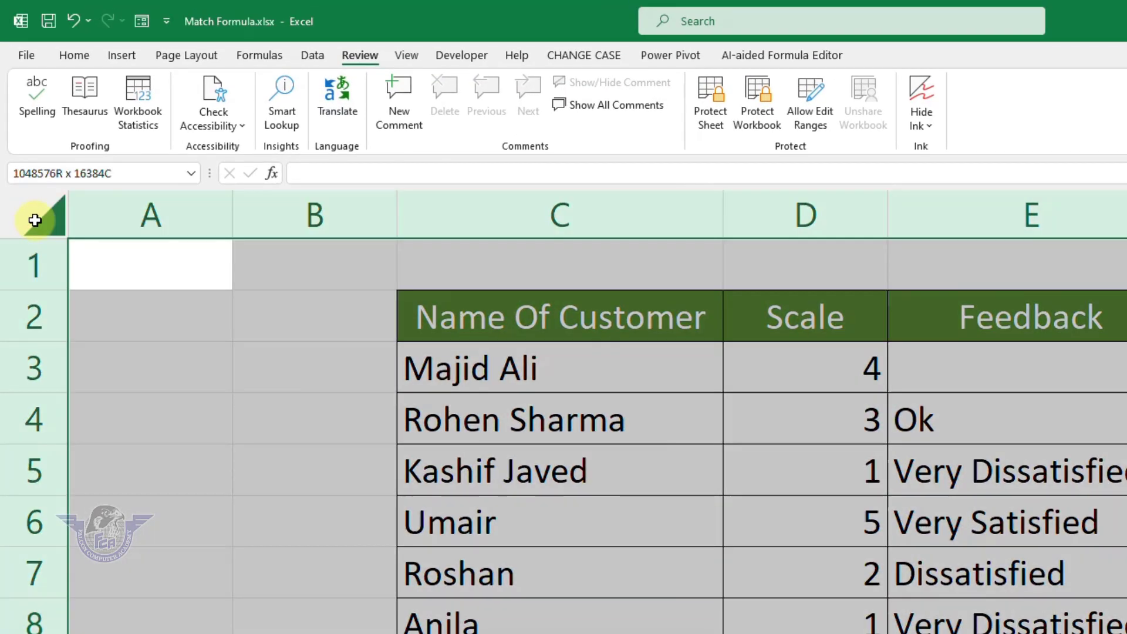
{"action": "left_click", "coordinate": [133, 276]}
{"action": "left_click", "coordinate": [42, 216]}
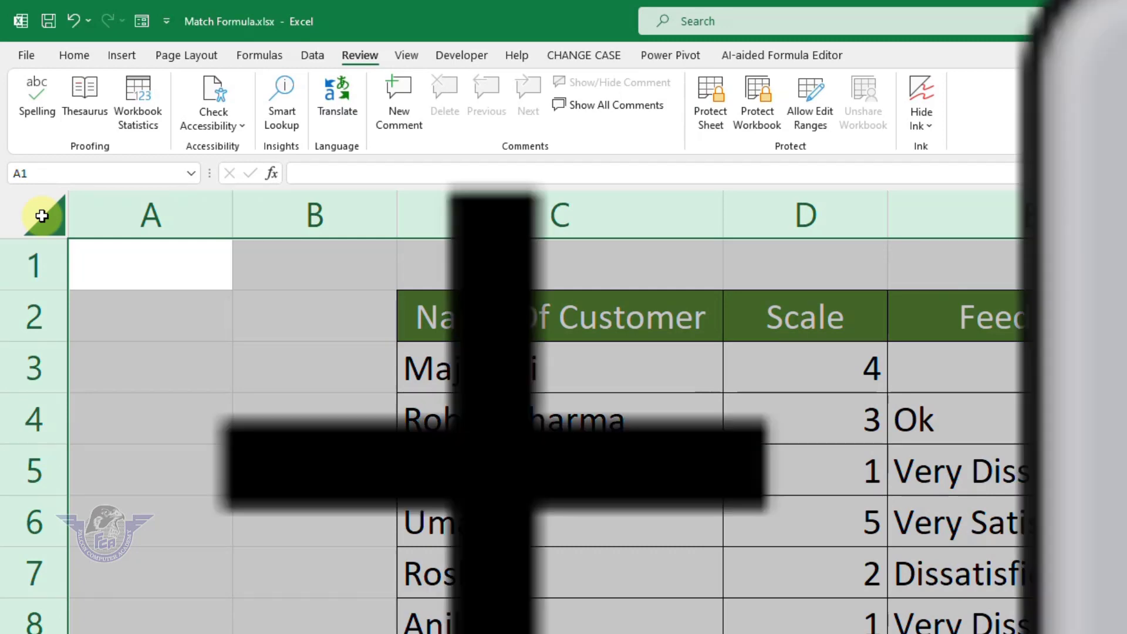
{"action": "right_click", "coordinate": [41, 216]}
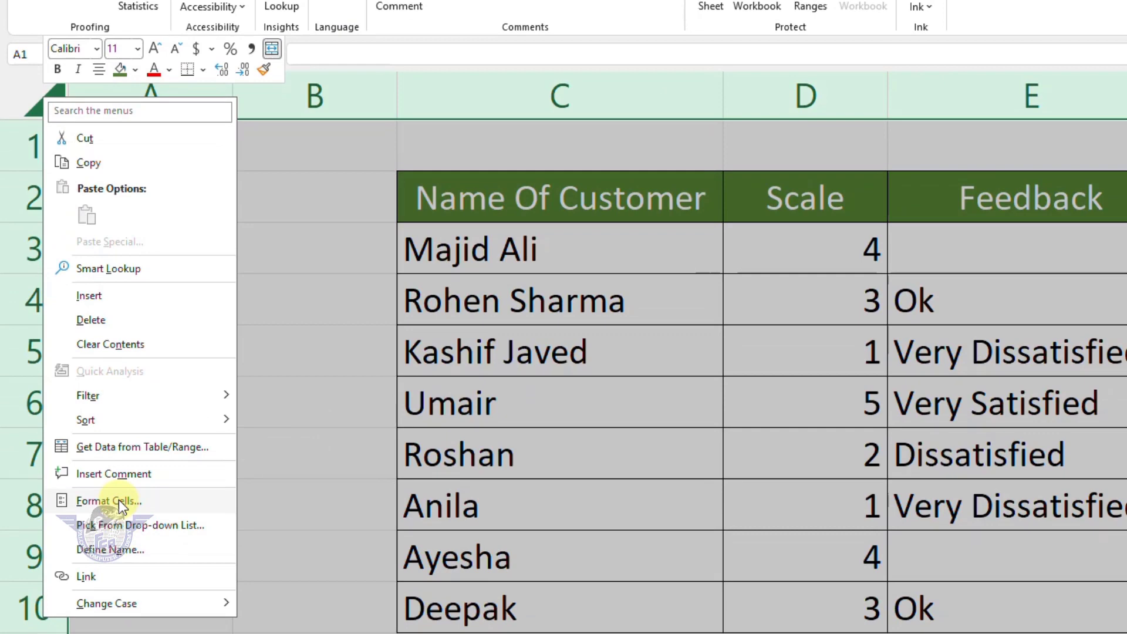
{"action": "left_click", "coordinate": [81, 42]}
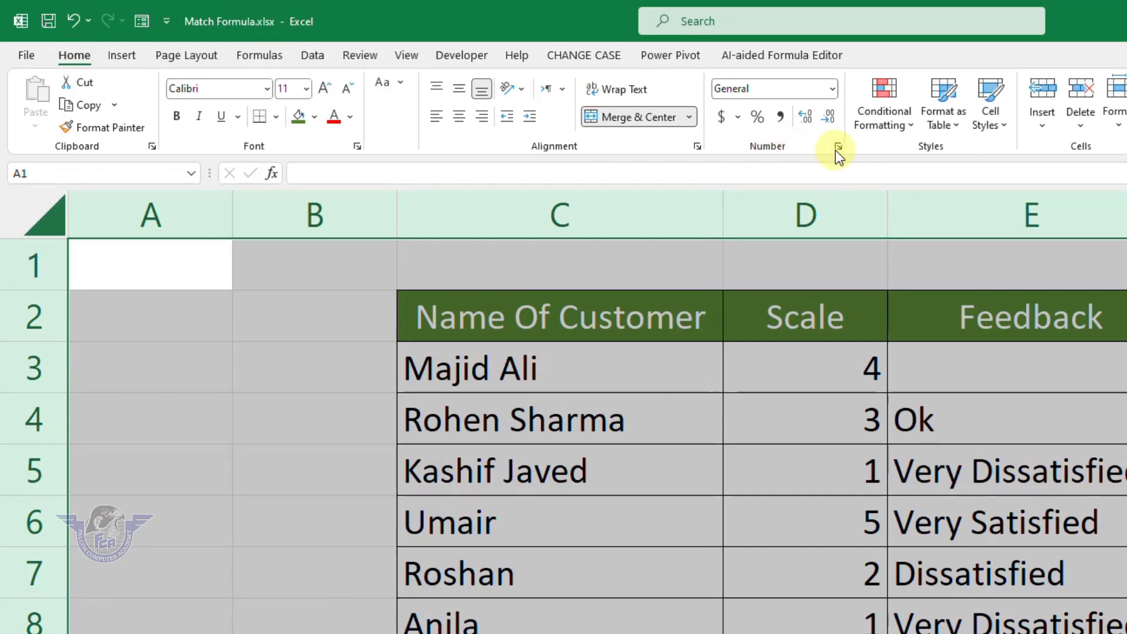
{"action": "left_click", "coordinate": [838, 148]}
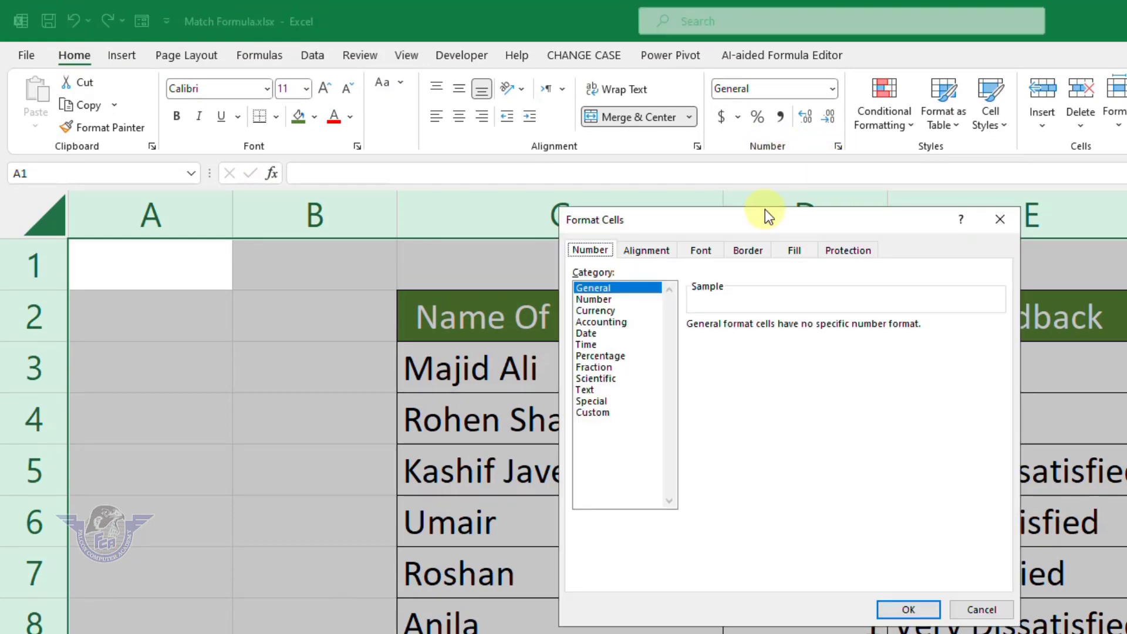
{"action": "left_click_drag", "start_coordinate": [759, 222], "coordinate": [368, 379]}
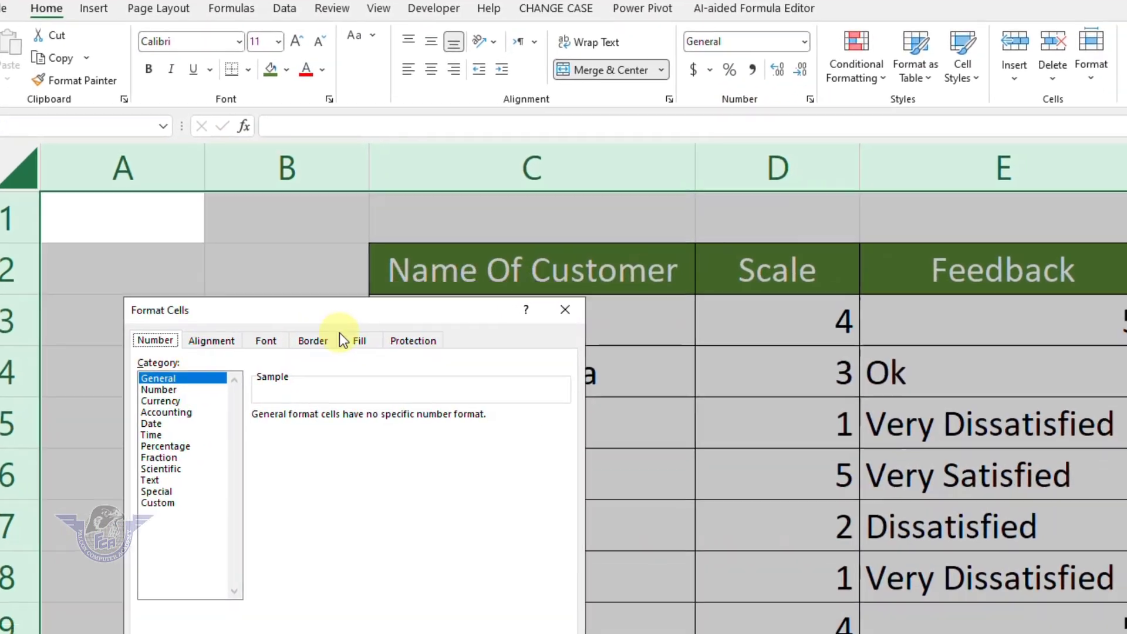
{"action": "left_click_drag", "start_coordinate": [340, 332], "coordinate": [398, 312]}
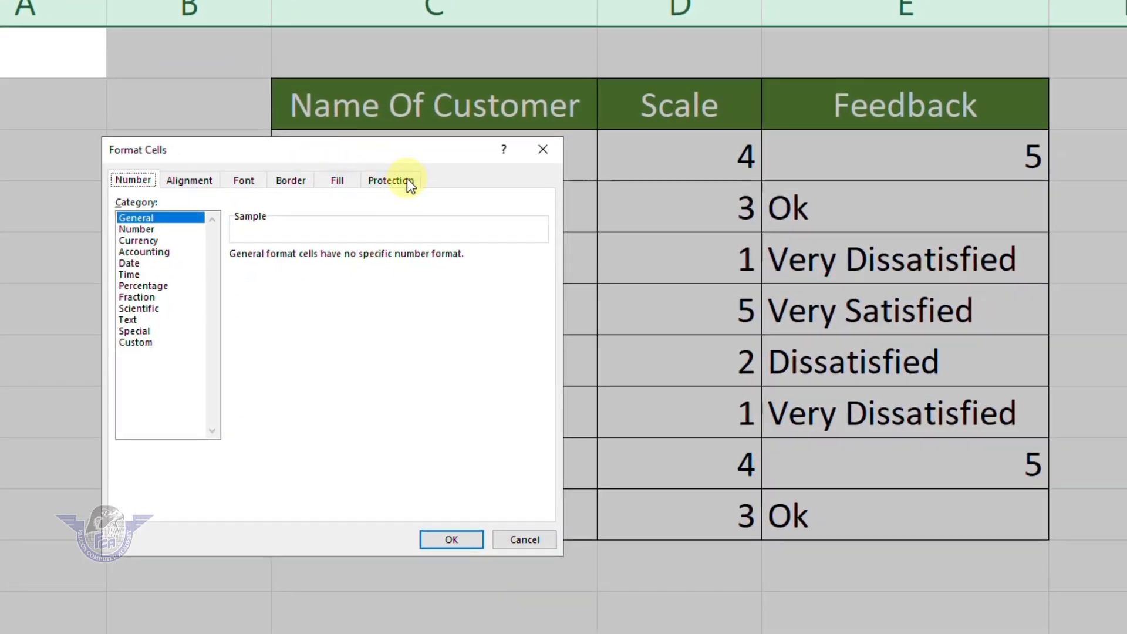
{"action": "left_click", "coordinate": [408, 179]}
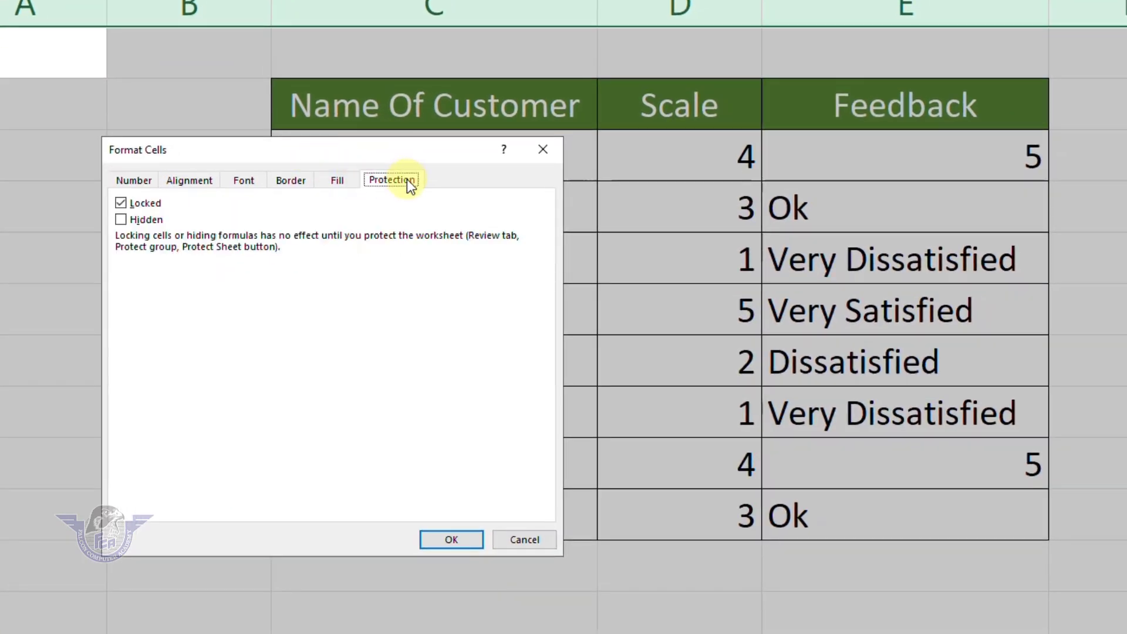
{"action": "left_click", "coordinate": [144, 203]}
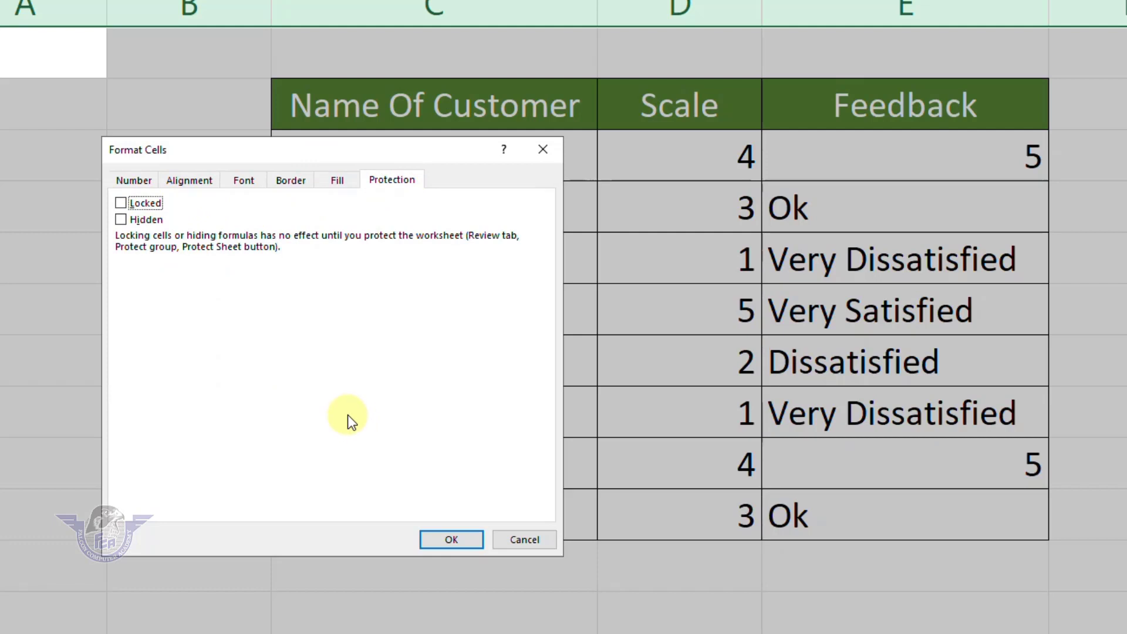
{"action": "left_click", "coordinate": [449, 546]}
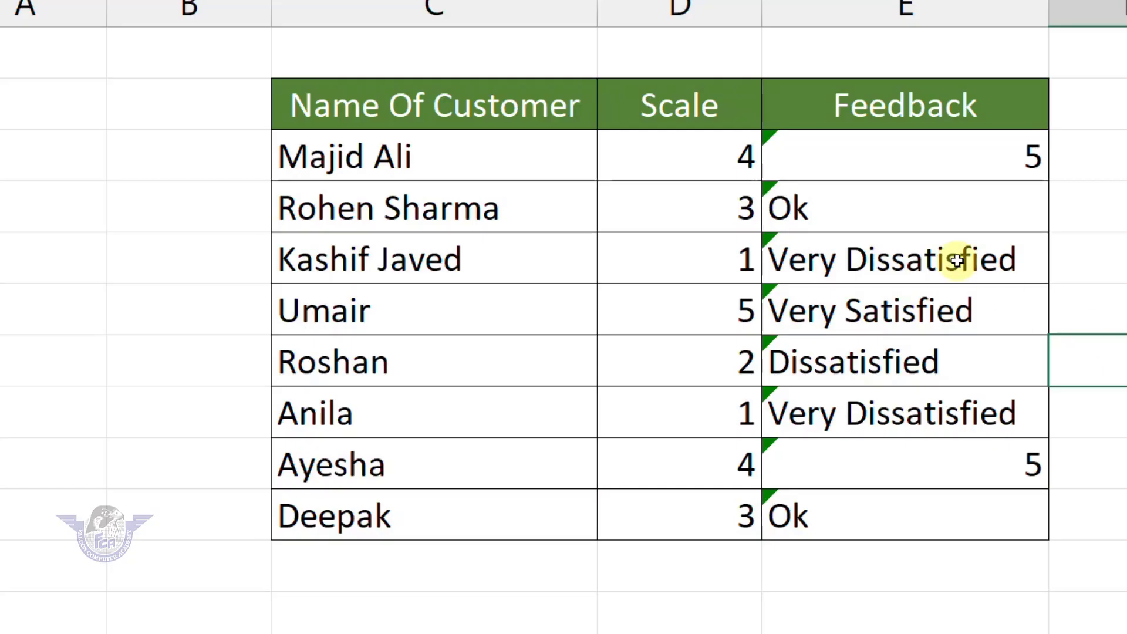
Check E3's SWITCH formula and leave it unchanged.
{"action": "left_click", "coordinate": [850, 156]}
{"action": "double_click", "coordinate": [850, 155]}
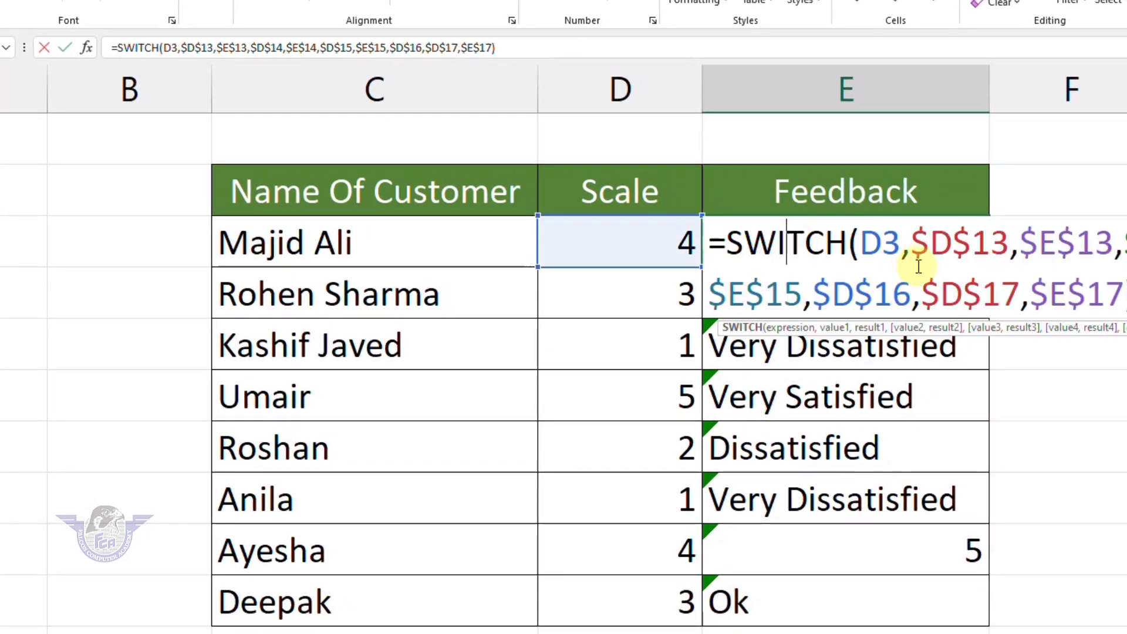
{"action": "key", "text": "Escape"}
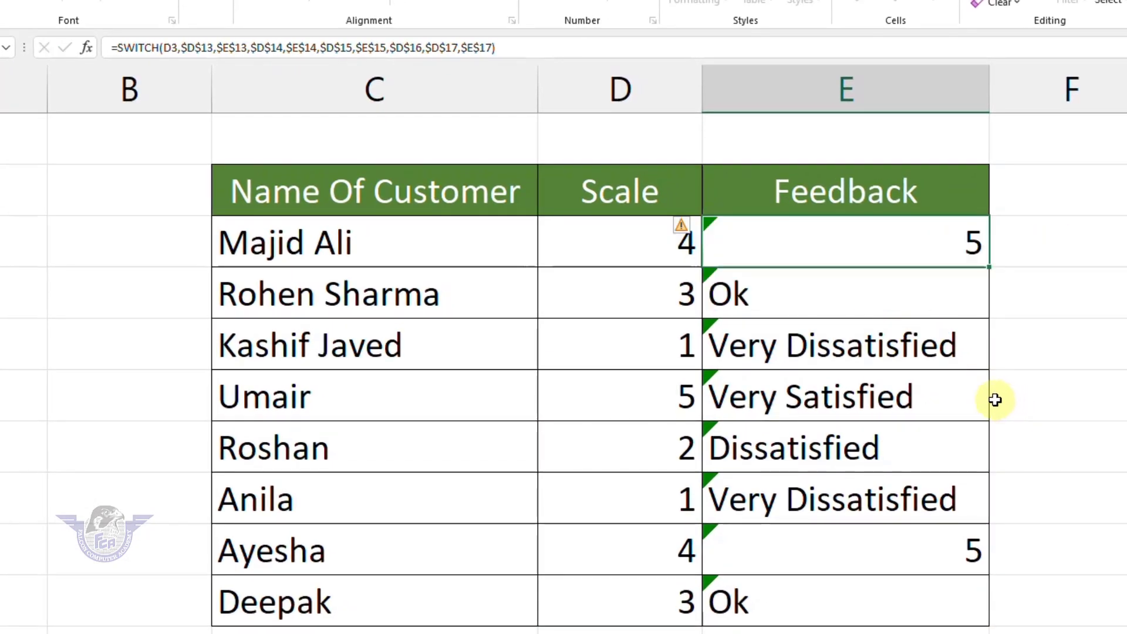
Tick Hidden in the Protection settings for Feedback cells E3:E10.
{"action": "left_click_drag", "start_coordinate": [830, 245], "coordinate": [830, 587]}
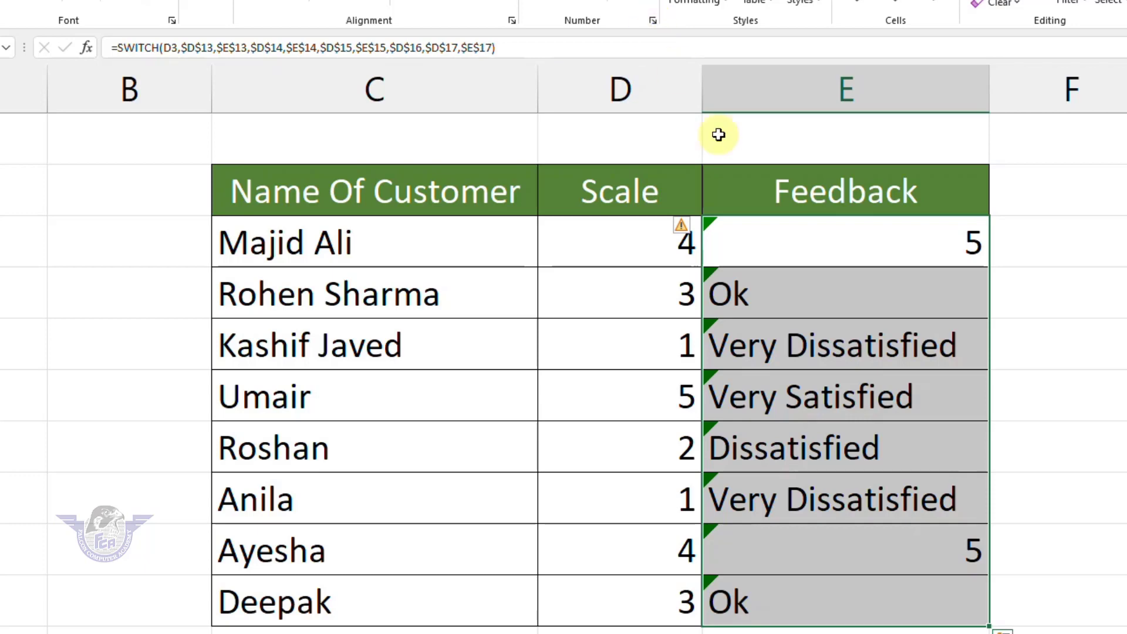
{"action": "right_click", "coordinate": [822, 355]}
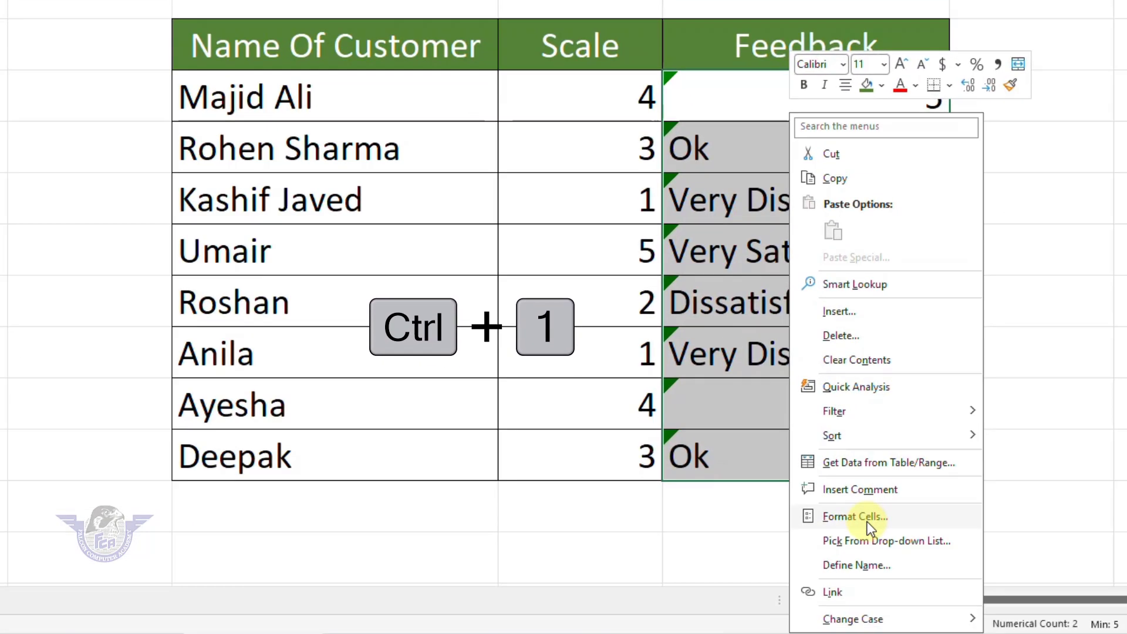
{"action": "left_click", "coordinate": [867, 521]}
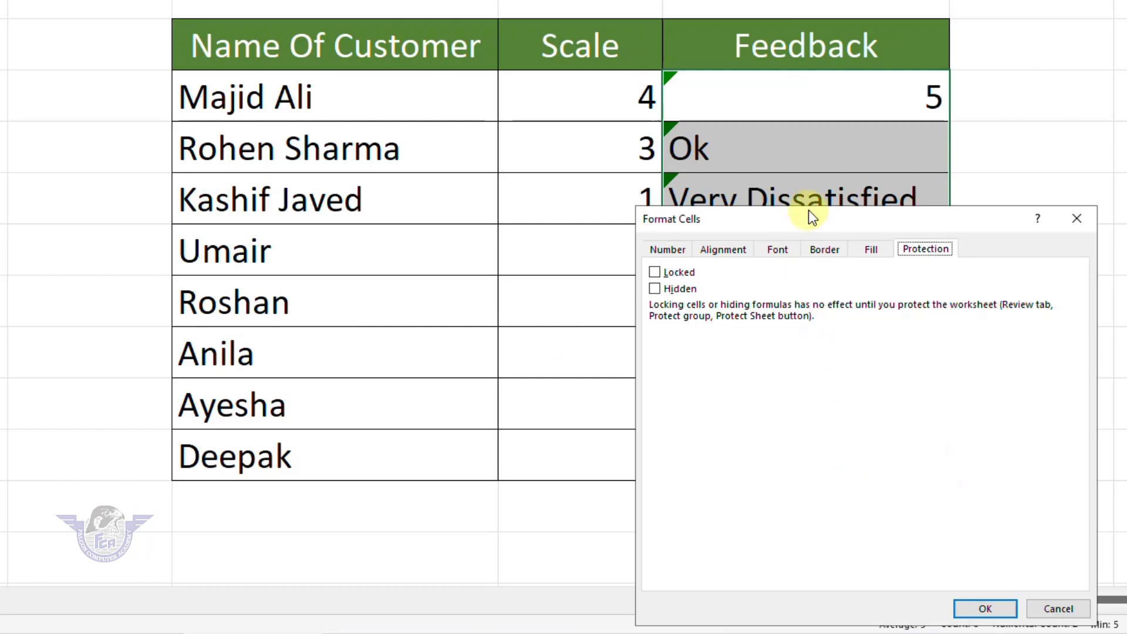
{"action": "left_click_drag", "start_coordinate": [822, 218], "coordinate": [671, 131]}
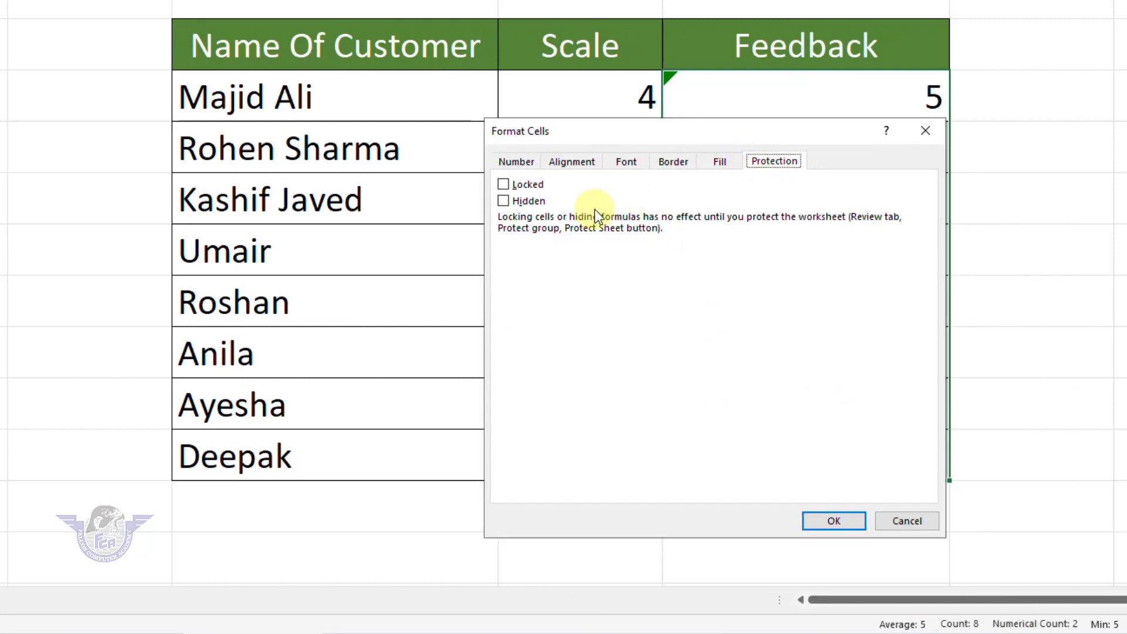
{"action": "left_click", "coordinate": [531, 202]}
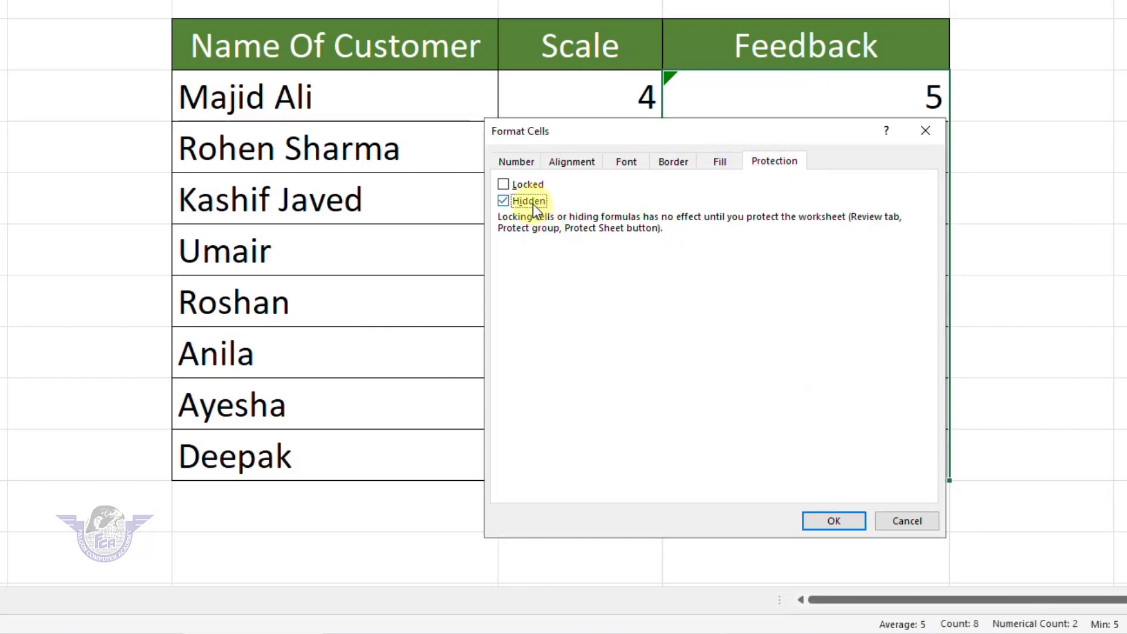
{"action": "left_click", "coordinate": [843, 520]}
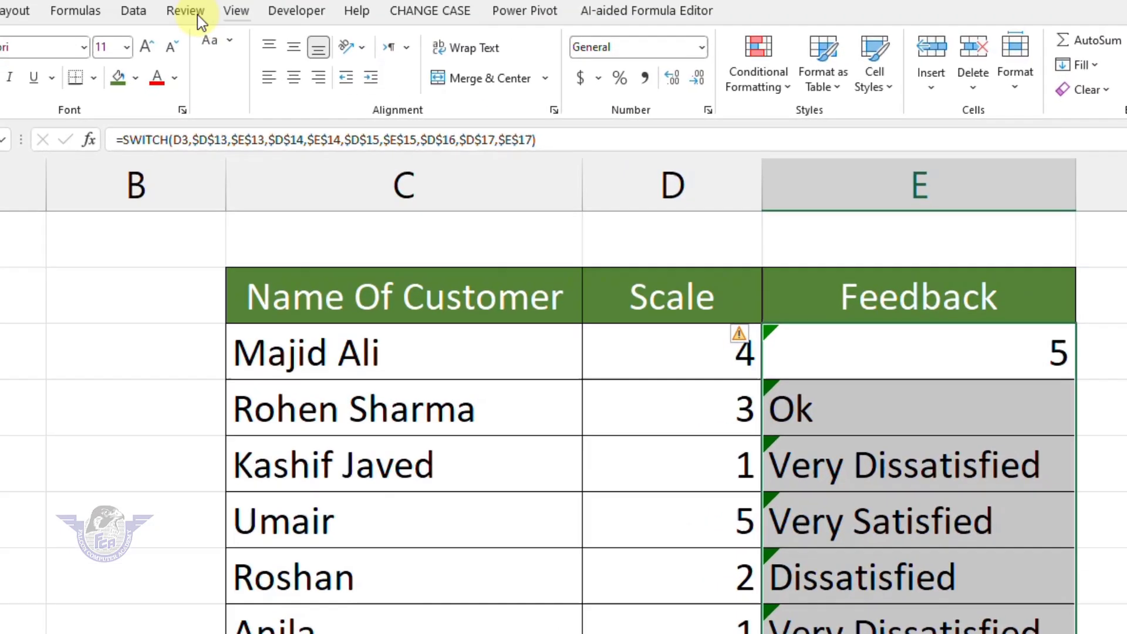
After checking a few Feedback cells, protect the sheet with a password and confirm it.
{"action": "left_click", "coordinate": [195, 12]}
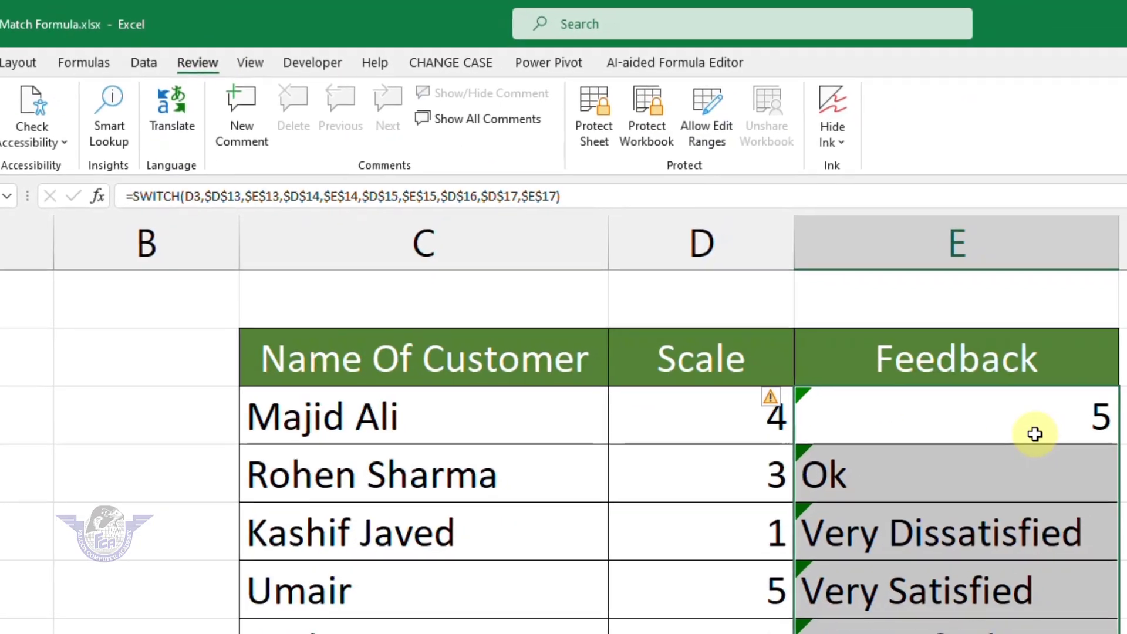
{"action": "left_click", "coordinate": [1094, 457]}
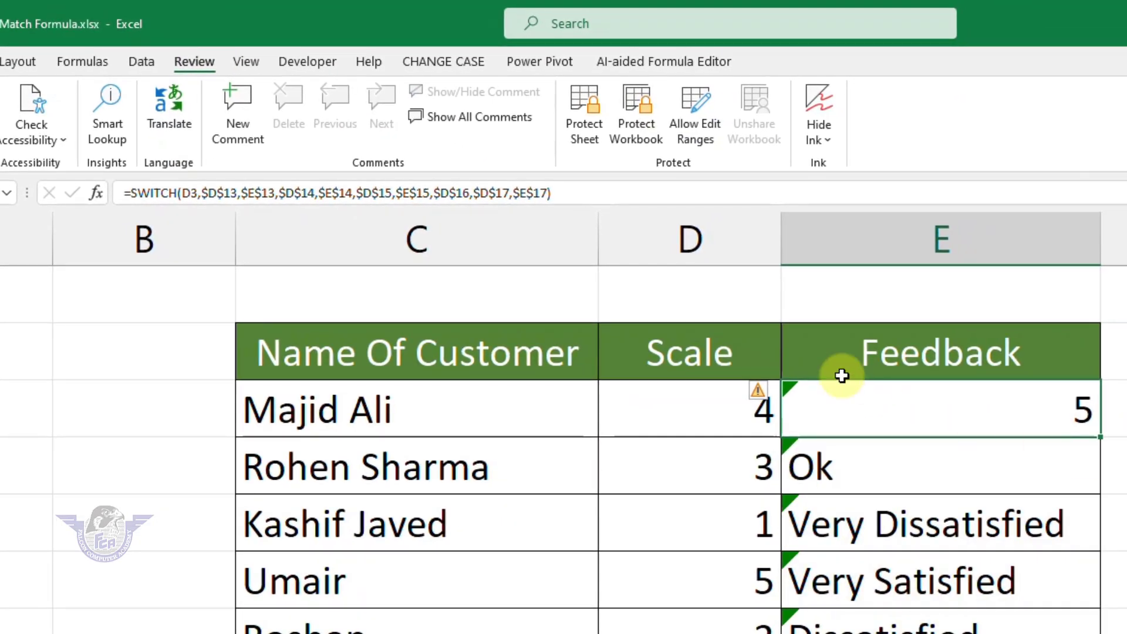
{"action": "left_click", "coordinate": [980, 487]}
{"action": "left_click", "coordinate": [1033, 584]}
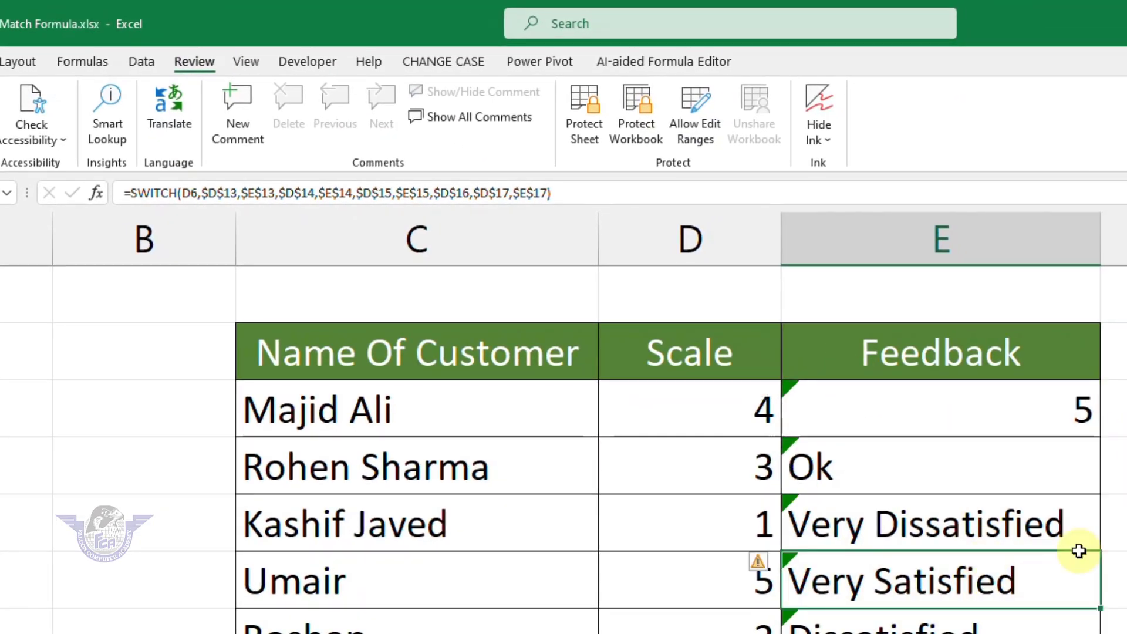
{"action": "left_click", "coordinate": [587, 139]}
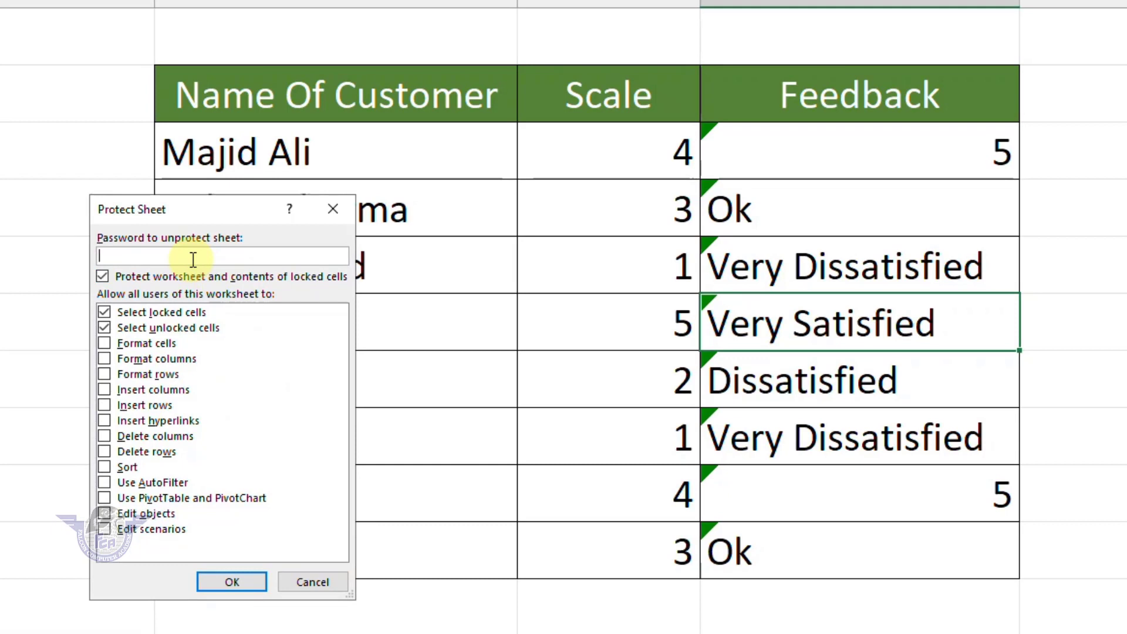
{"action": "type", "text": "123"}
{"action": "key", "text": "Return"}
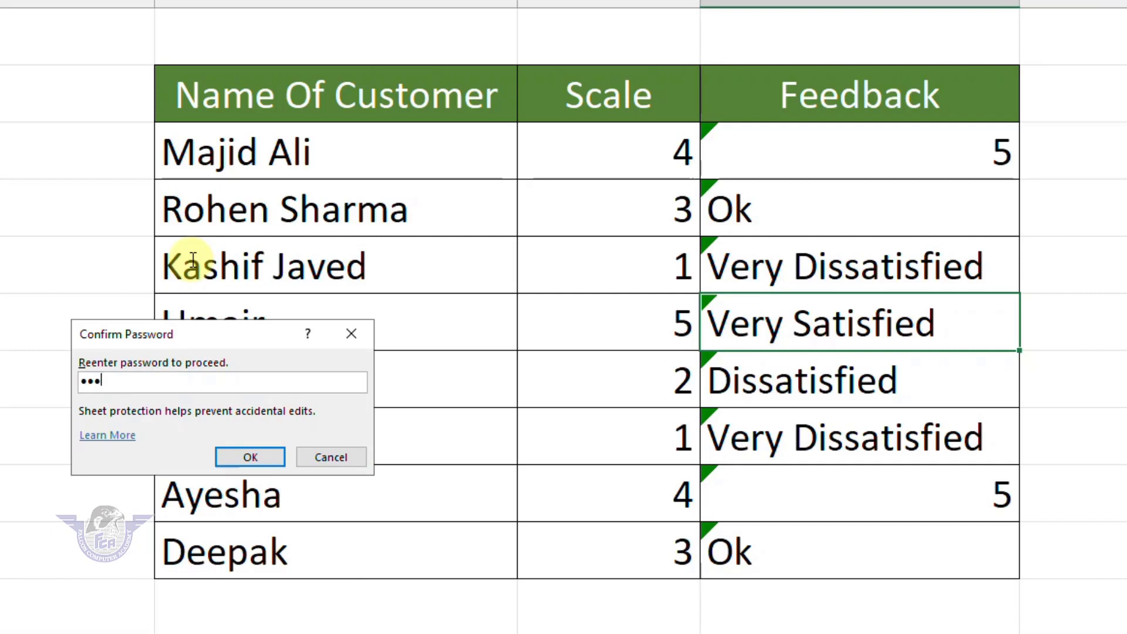
{"action": "left_click", "coordinate": [250, 456]}
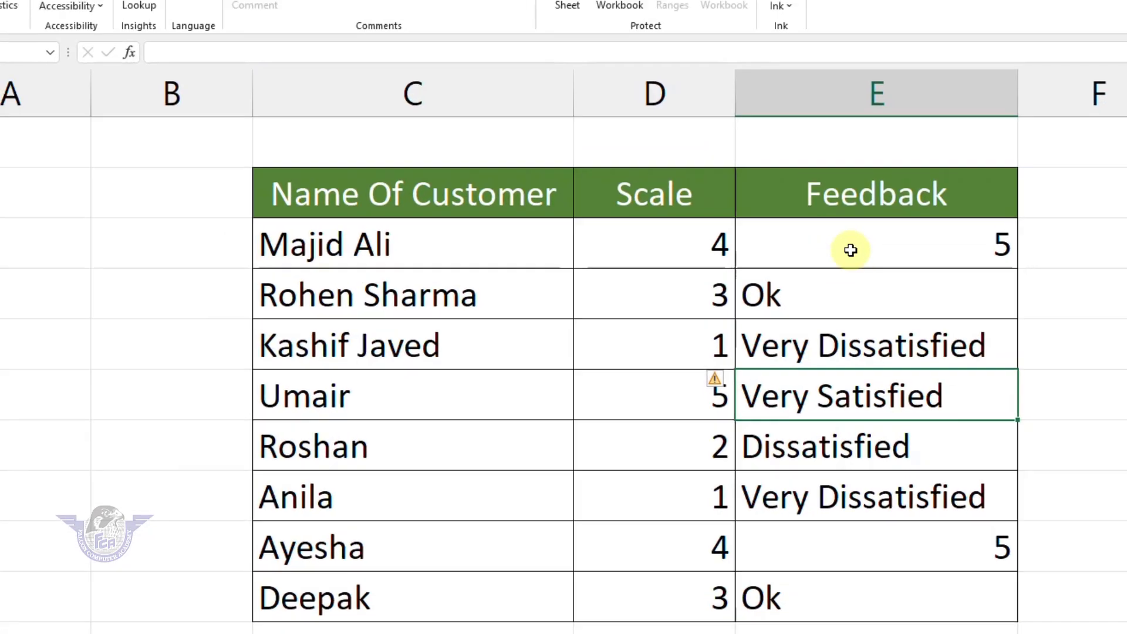
{"action": "left_click", "coordinate": [851, 250]}
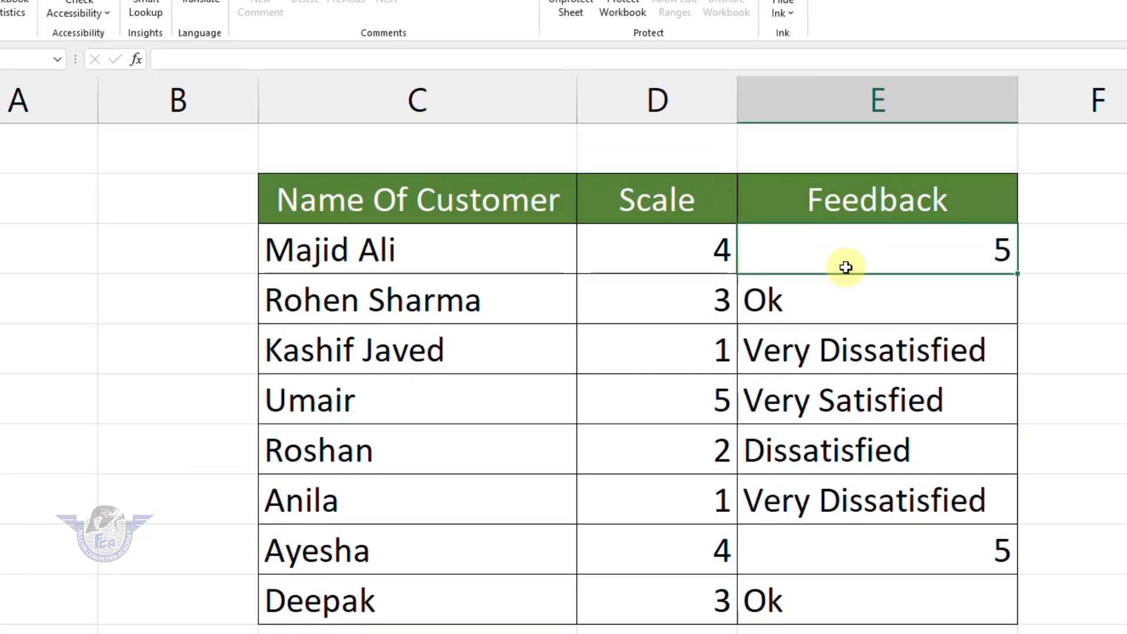
{"action": "left_click", "coordinate": [845, 292]}
{"action": "left_click", "coordinate": [833, 345]}
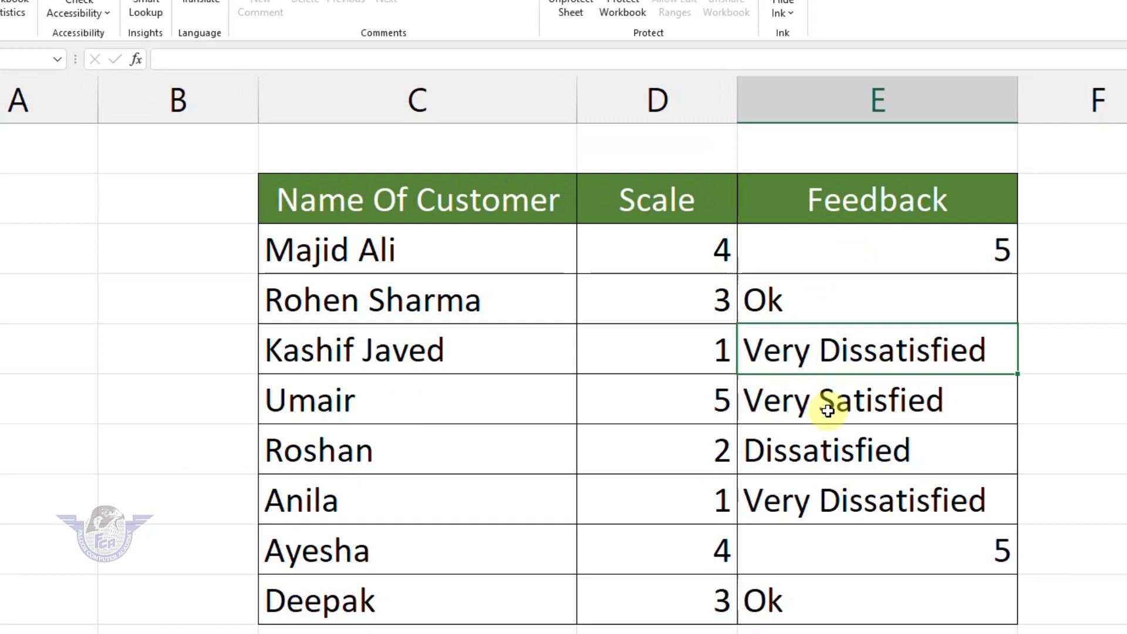
{"action": "left_click", "coordinate": [828, 411]}
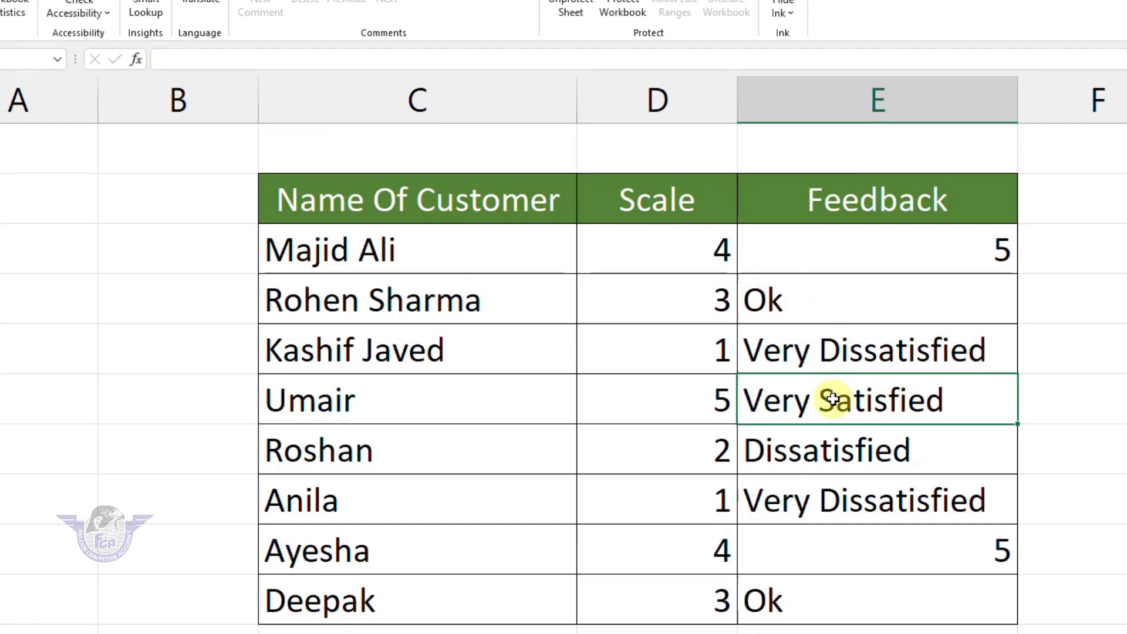
{"action": "key", "text": "BackSpace"}
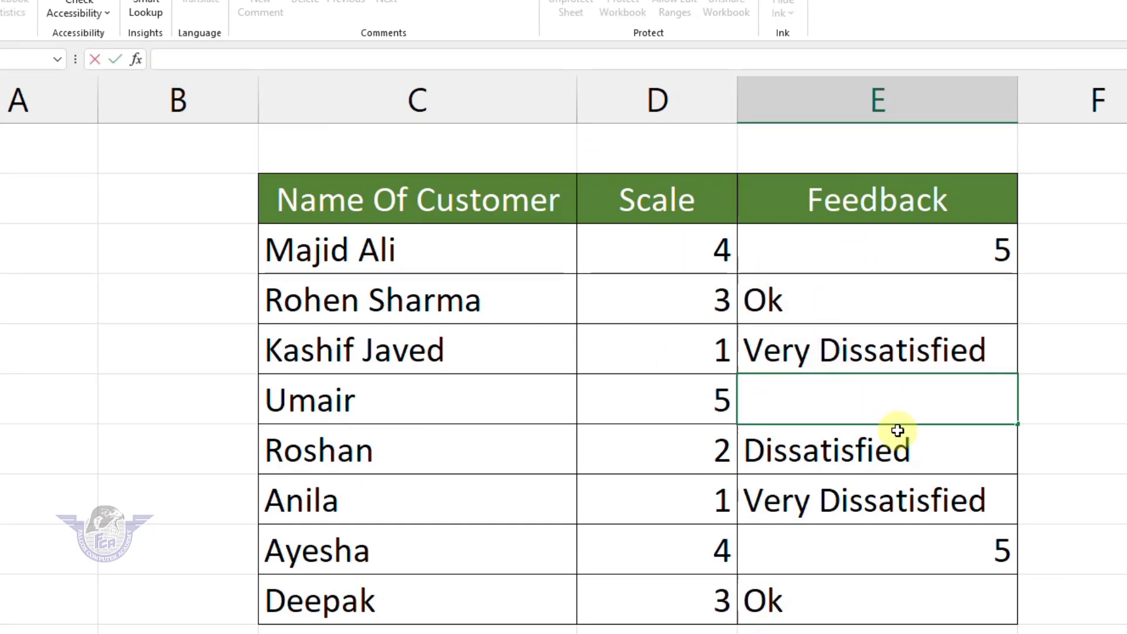
{"action": "key", "text": "Escape"}
{"action": "key", "text": "Down"}
{"action": "key", "text": "Down"}
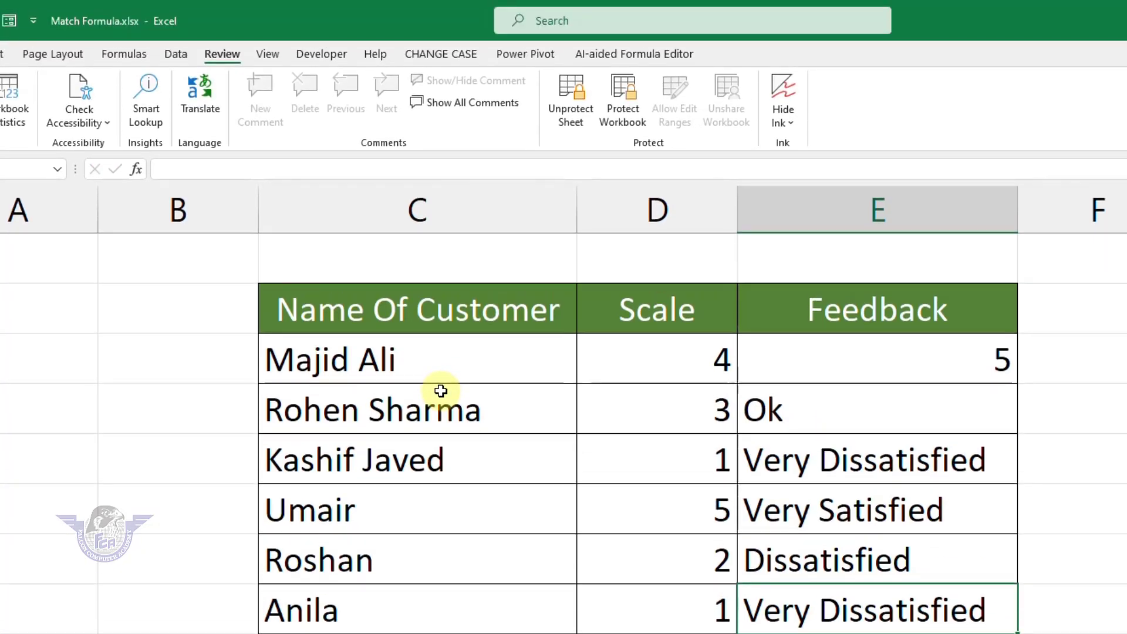
Unprotect the sheet by entering its password.
{"action": "left_click", "coordinate": [574, 101]}
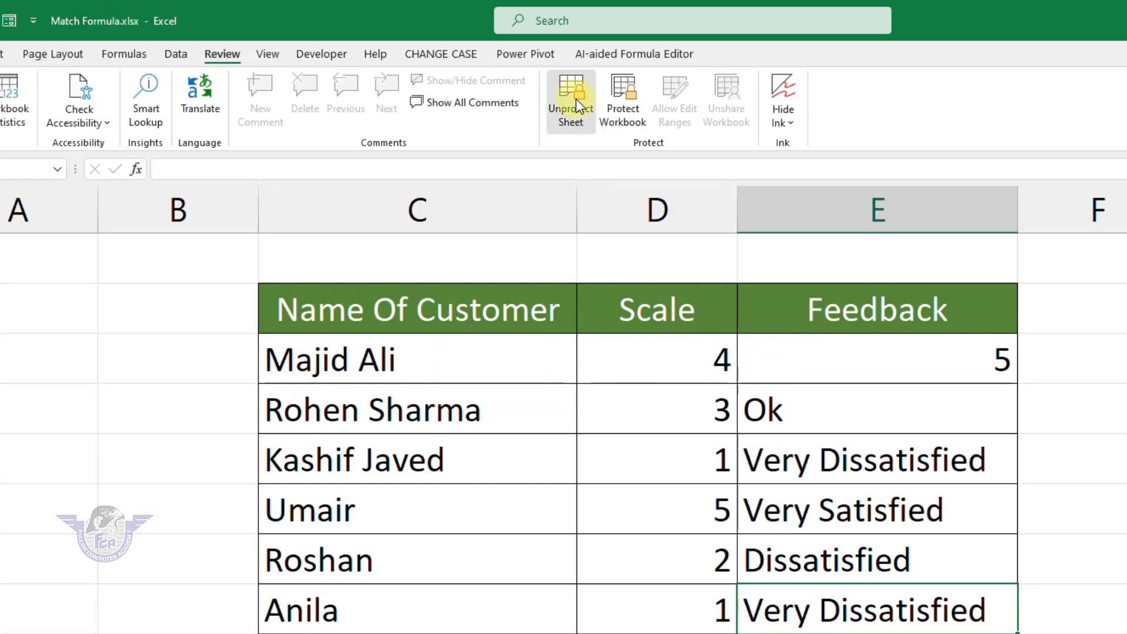
{"action": "type", "text": "123"}
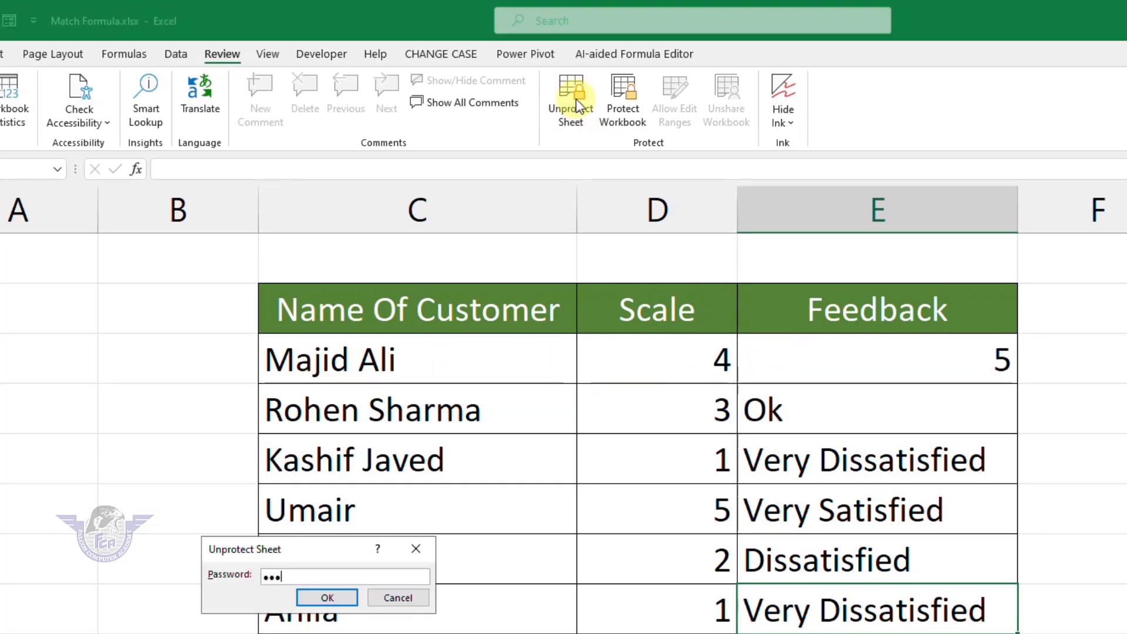
{"action": "key", "text": "Return"}
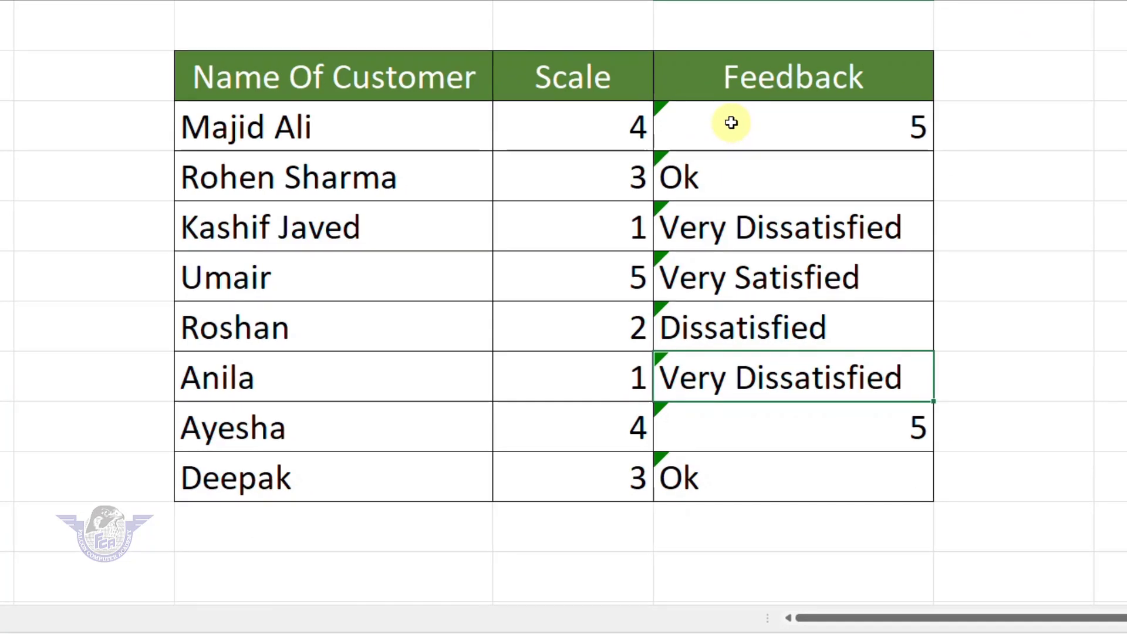
Untick Hidden in the Protection settings for Feedback cells E3:E10.
{"action": "left_click_drag", "start_coordinate": [731, 126], "coordinate": [722, 481]}
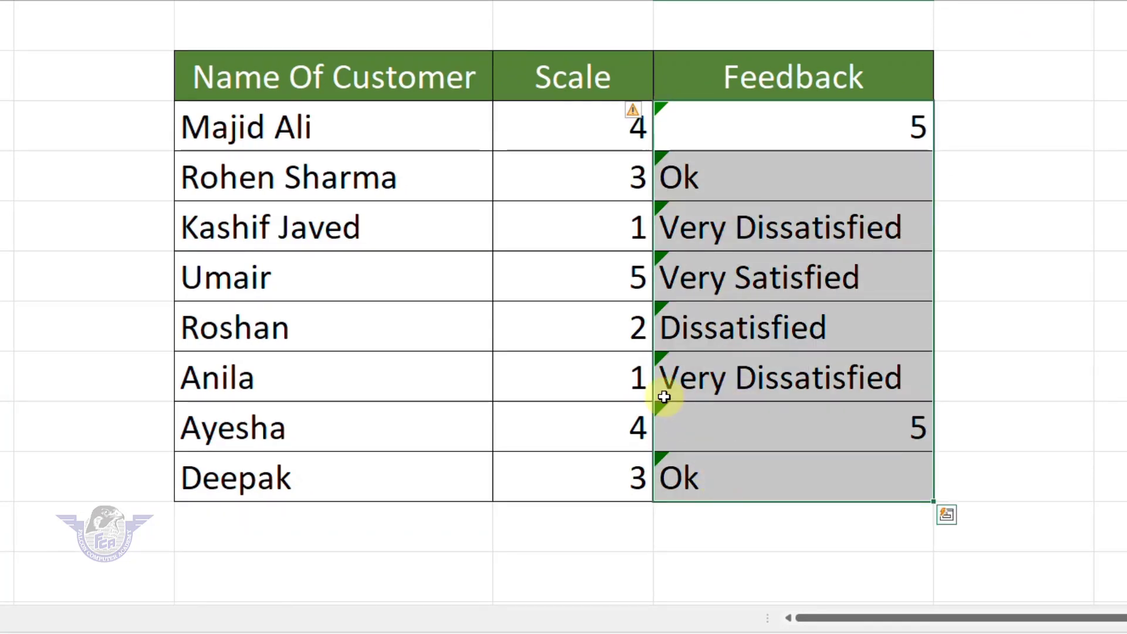
{"action": "right_click", "coordinate": [687, 221]}
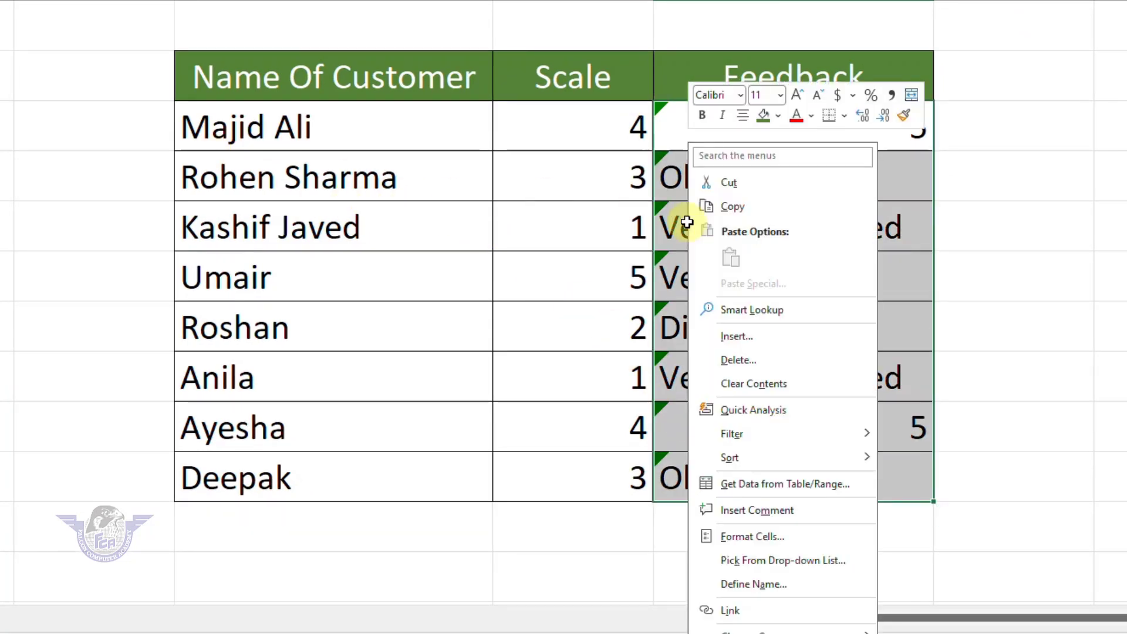
{"action": "left_click", "coordinate": [771, 535]}
{"action": "left_click", "coordinate": [582, 316]}
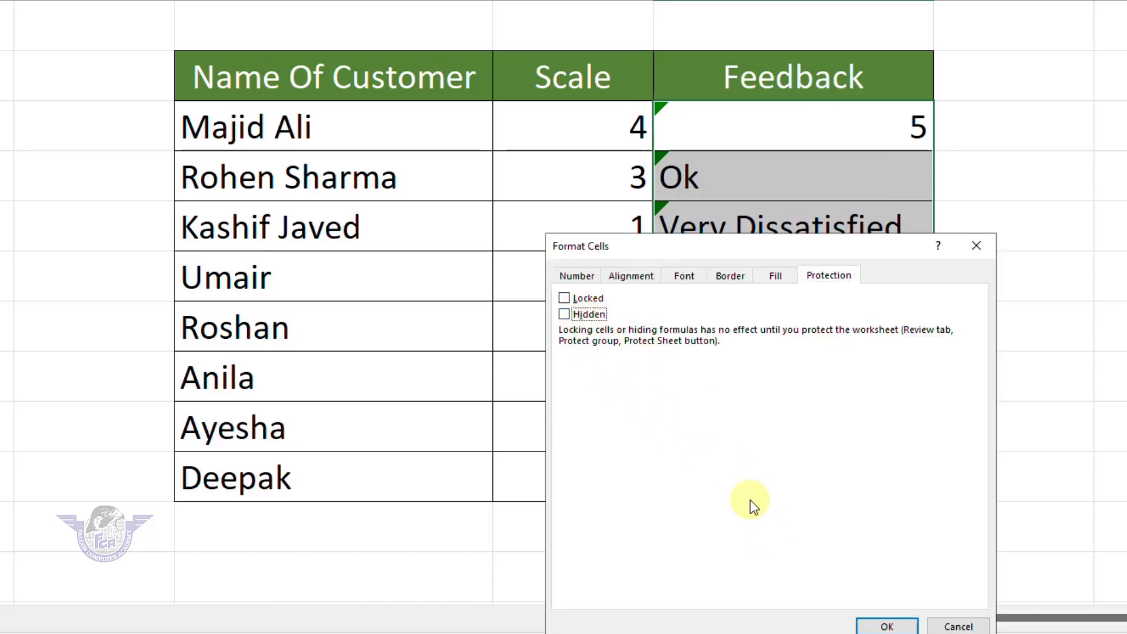
{"action": "left_click", "coordinate": [880, 626]}
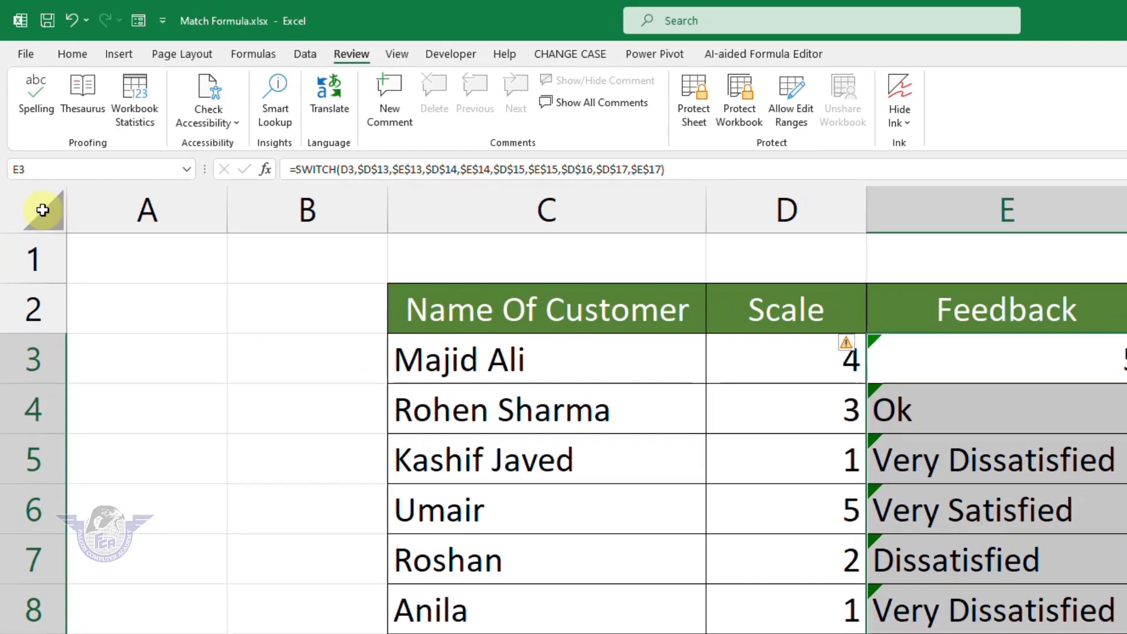
{"action": "left_click", "coordinate": [42, 211]}
Reapply Locked to every cell, then view E3's SWITCH formula without editing it.
{"action": "right_click", "coordinate": [43, 211]}
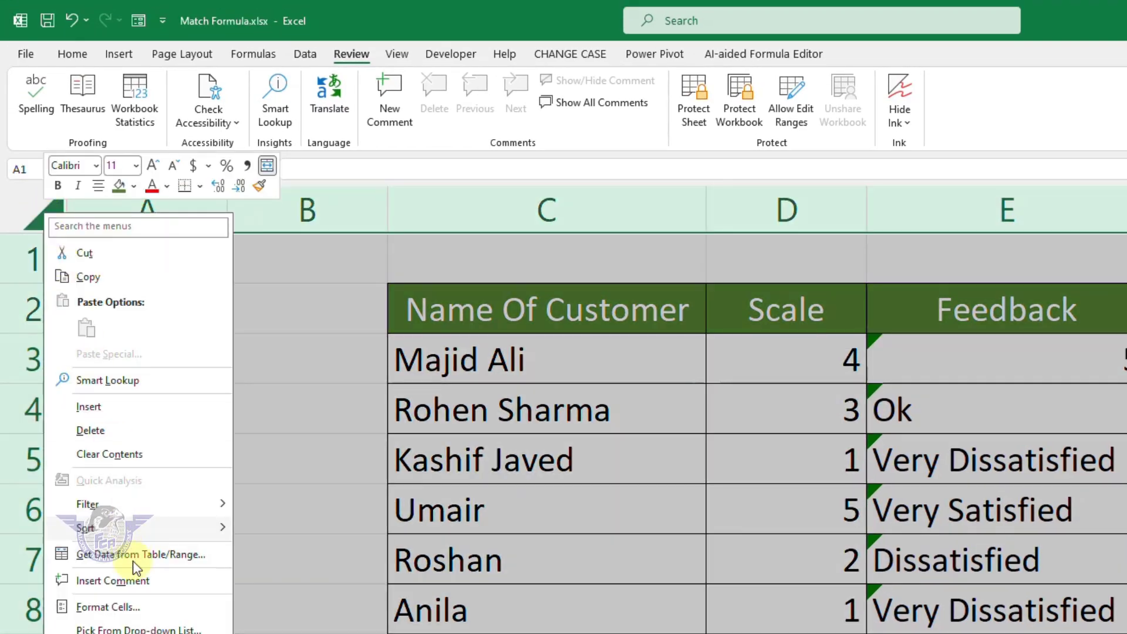
{"action": "left_click", "coordinate": [108, 606]}
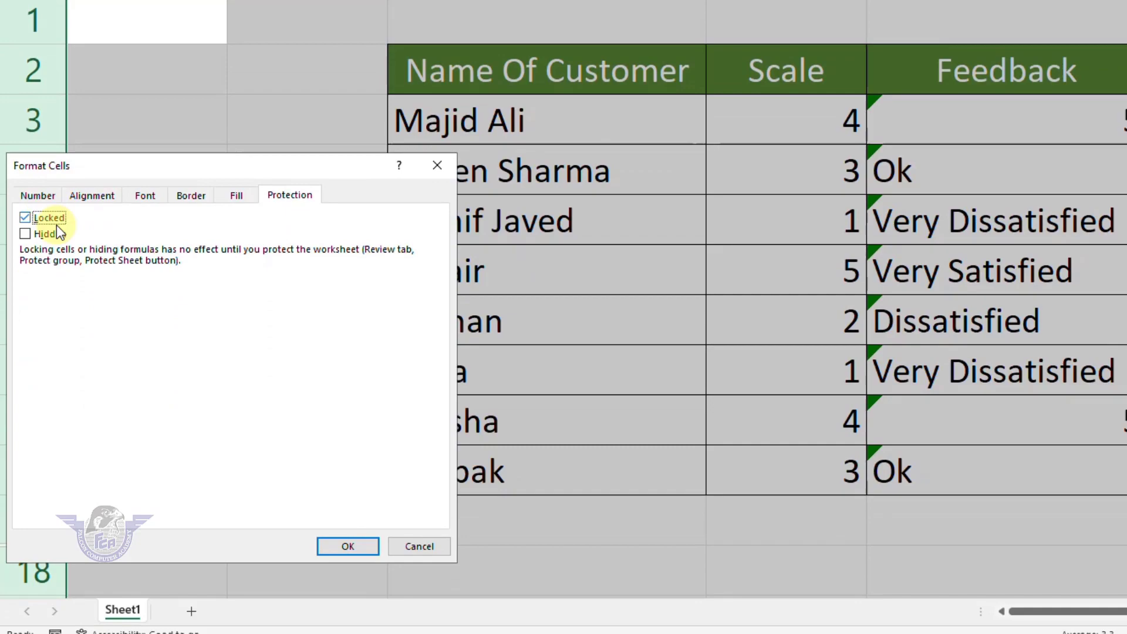
{"action": "left_click", "coordinate": [347, 546]}
{"action": "left_click", "coordinate": [775, 199]}
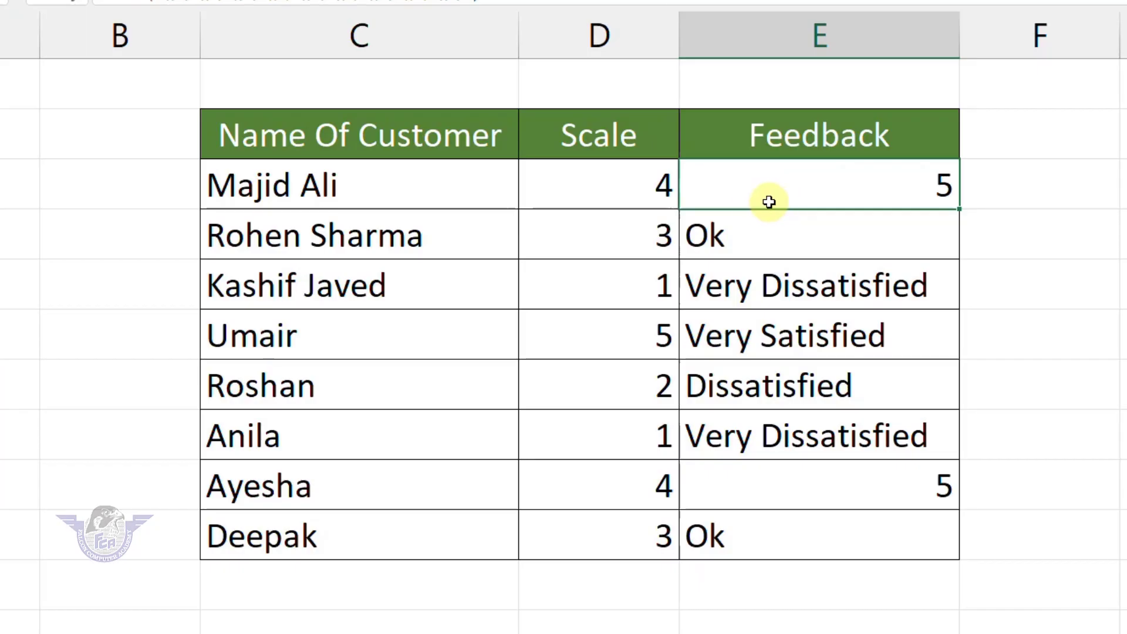
{"action": "double_click", "coordinate": [777, 186]}
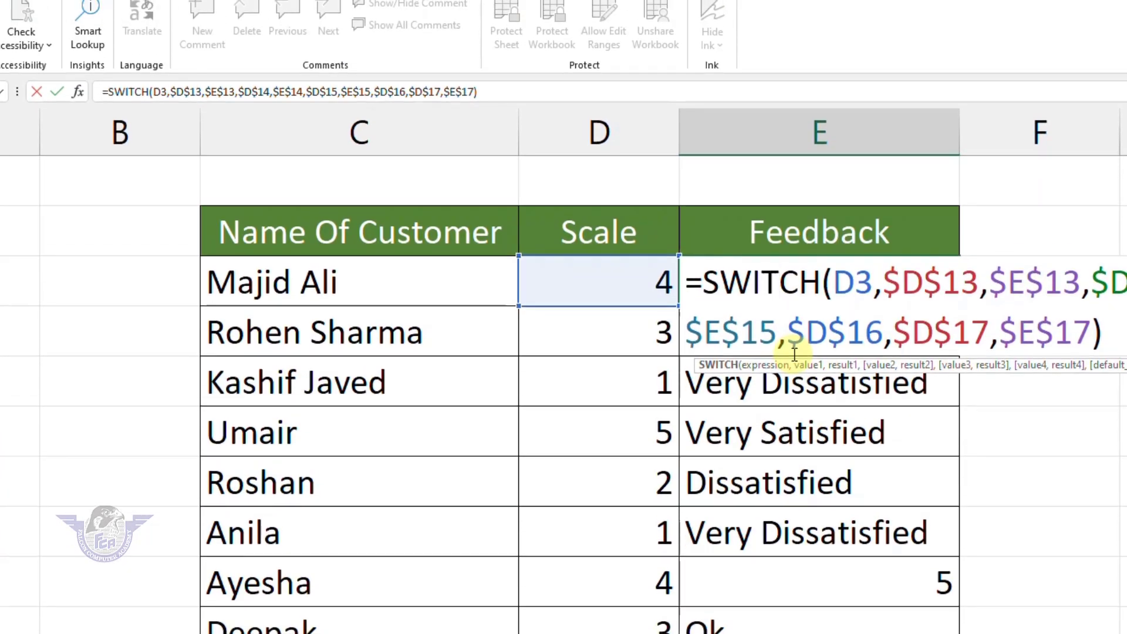
{"action": "key", "text": "Escape"}
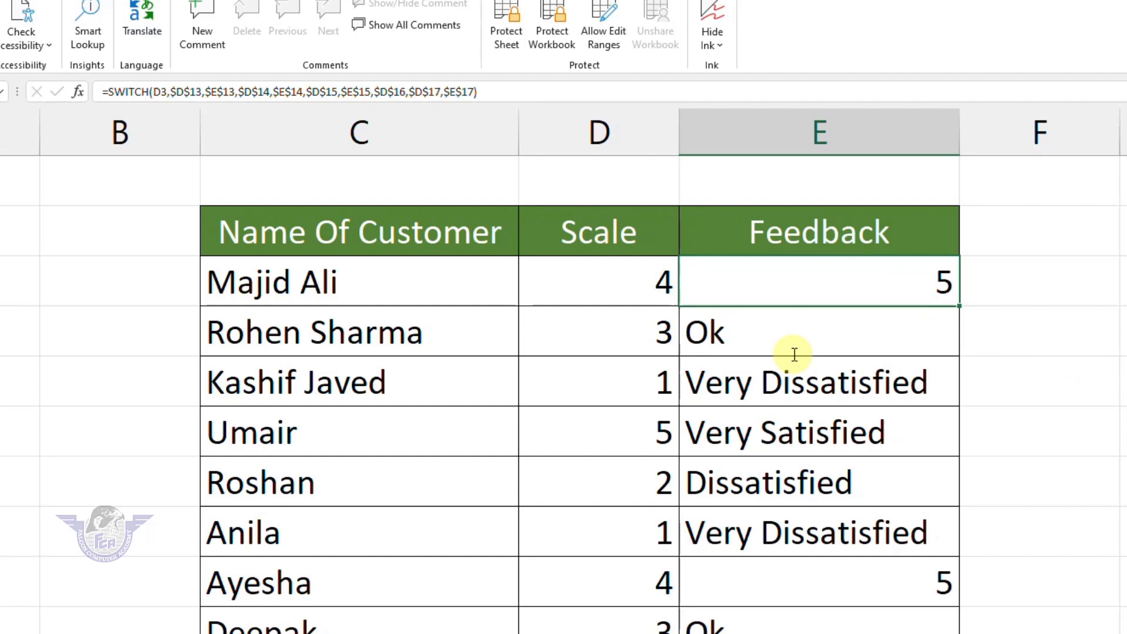